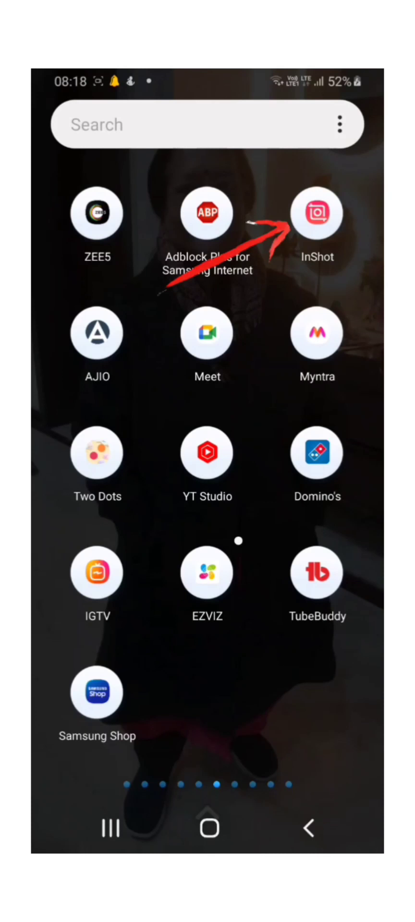
Launch InShot and start a new video with the 54-second clip of the woman in red.
click(316, 213)
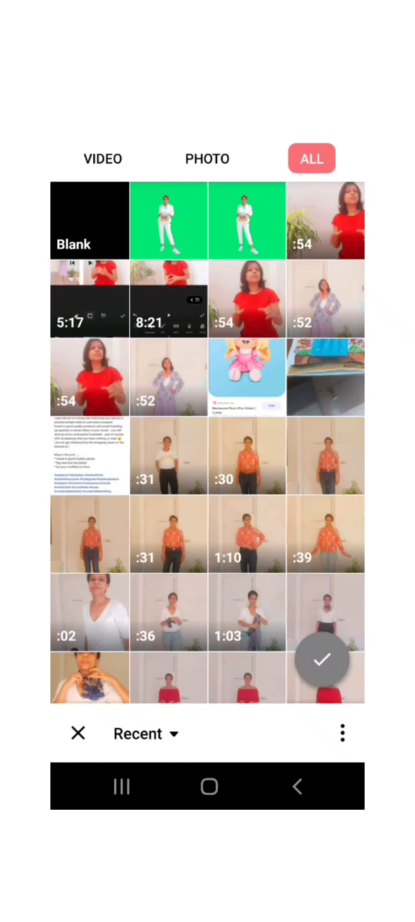
click(325, 220)
click(322, 659)
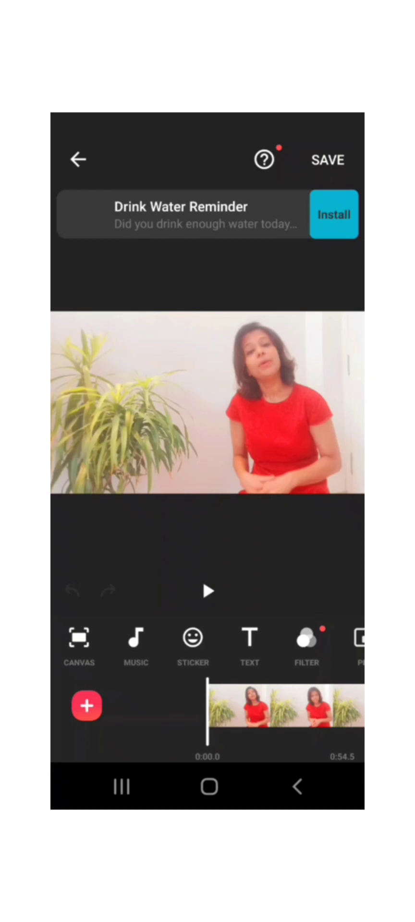
Add the floral-jacket clip as a PIP overlay, enlarged and placed on the left half.
drag(298, 643, 124, 643)
click(189, 637)
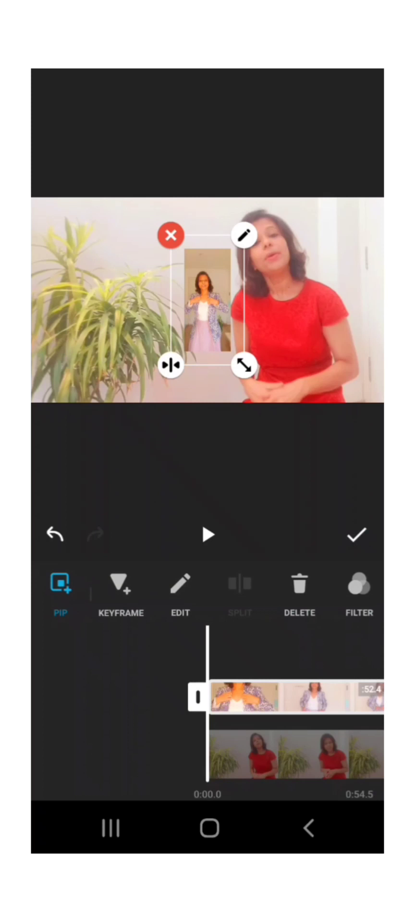
mouse_move(207, 300)
mouse_down()
mouse_move(132, 295)
mouse_move(107, 284)
mouse_up()
mouse_move(144, 348)
mouse_down()
mouse_move(152, 361)
mouse_move(131, 323)
mouse_move(171, 396)
mouse_up()
mouse_move(107, 285)
mouse_down()
mouse_move(108, 281)
mouse_move(114, 300)
mouse_up()
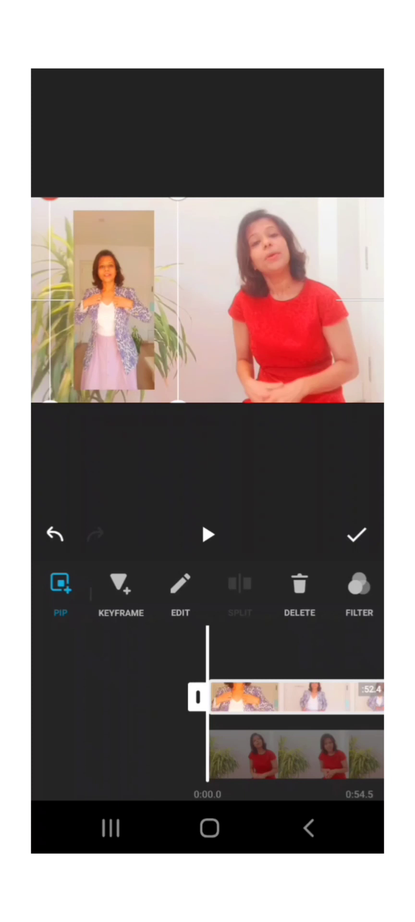
drag(336, 590, 120, 591)
Crop the top off the jacket overlay and scale it up to fill the left half.
click(354, 593)
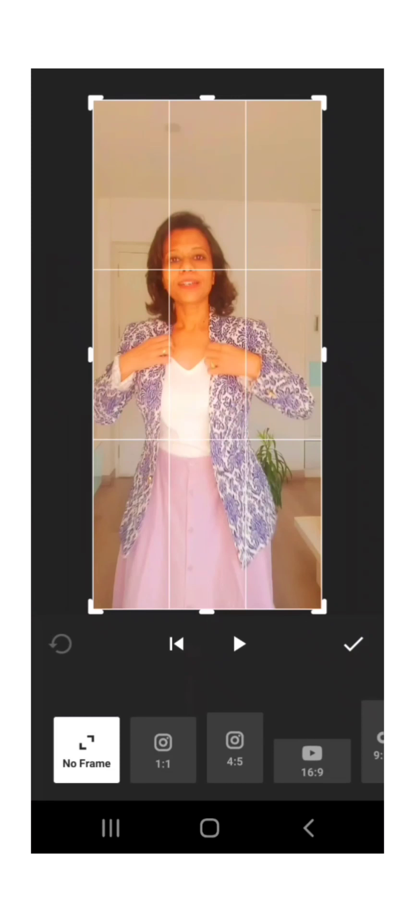
drag(207, 99, 206, 191)
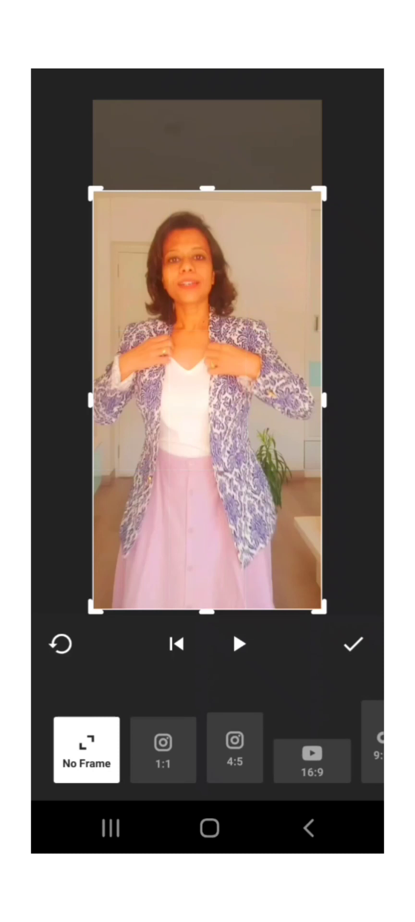
click(353, 643)
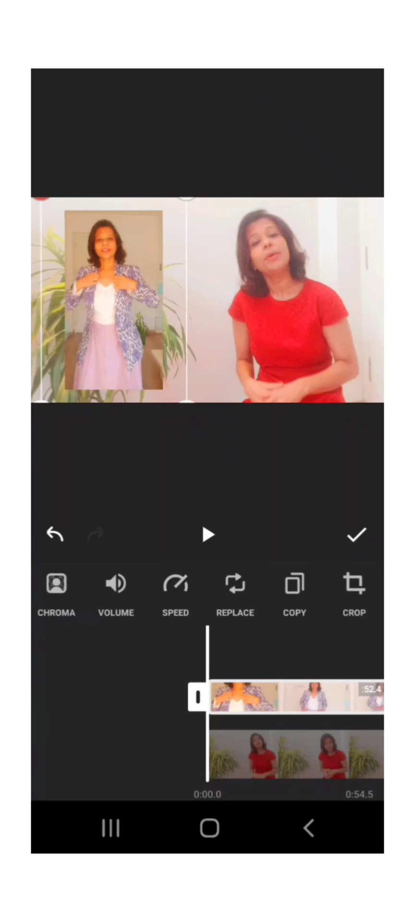
drag(186, 401, 202, 402)
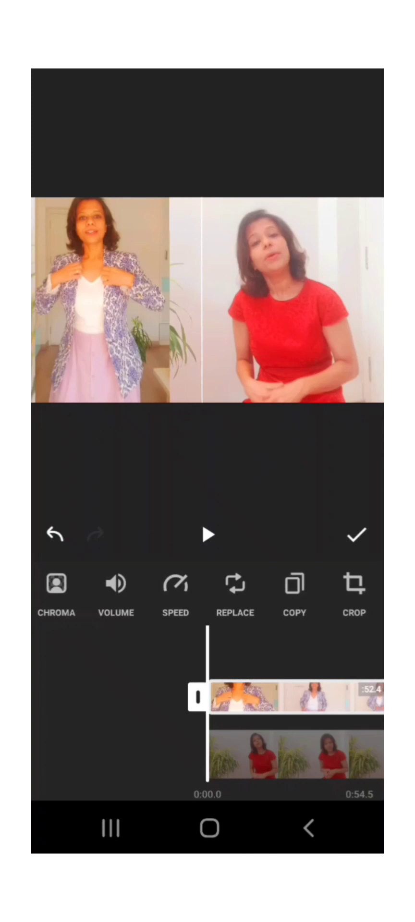
Play the split-screen preview, then select the overlay with the playhead at about 0:02.5.
click(208, 534)
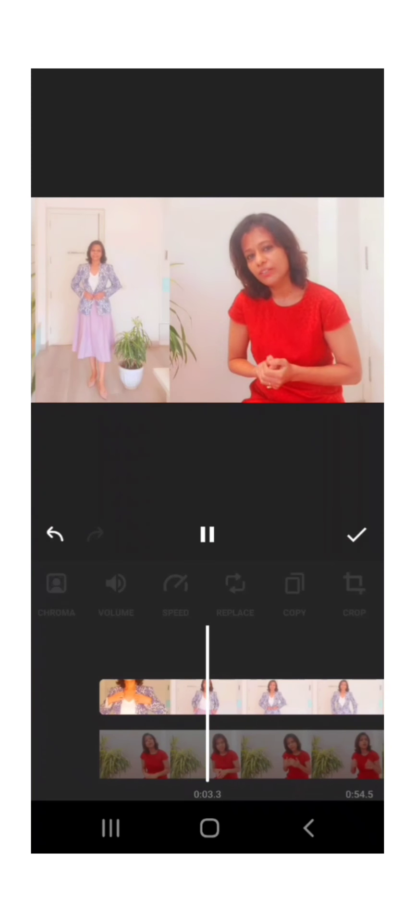
click(269, 696)
drag(288, 749, 367, 749)
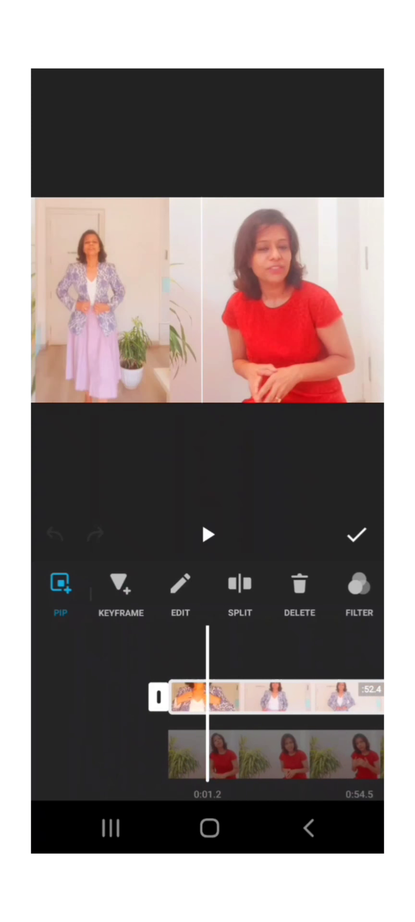
drag(288, 749, 243, 749)
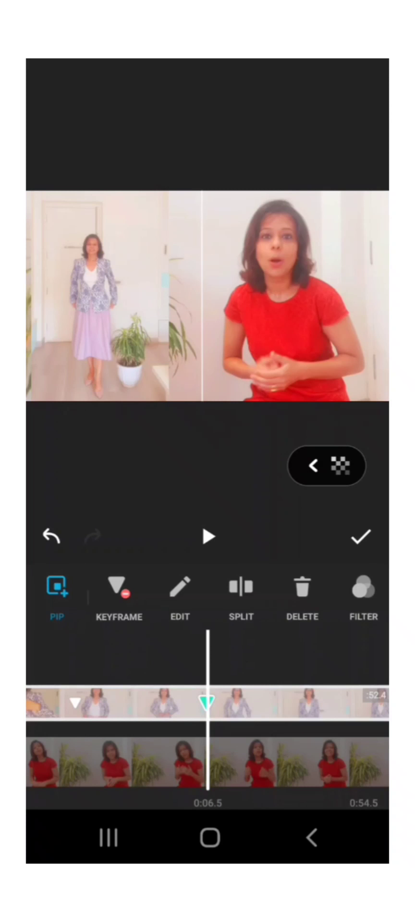
Remove the overlay's two keyframes and return the playhead to about 0:01.1.
click(118, 593)
drag(158, 703, 269, 703)
click(120, 600)
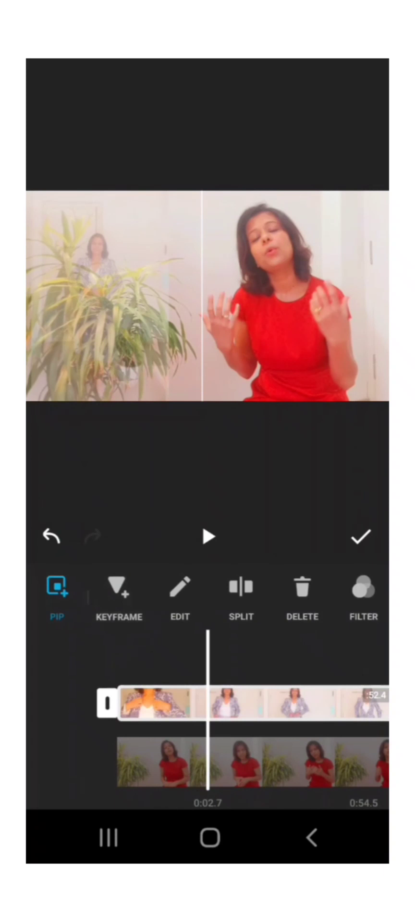
drag(240, 761, 294, 761)
Try slide-left, slide-right and zoom-in entrance animations on the overlay and adjust their duration.
click(176, 619)
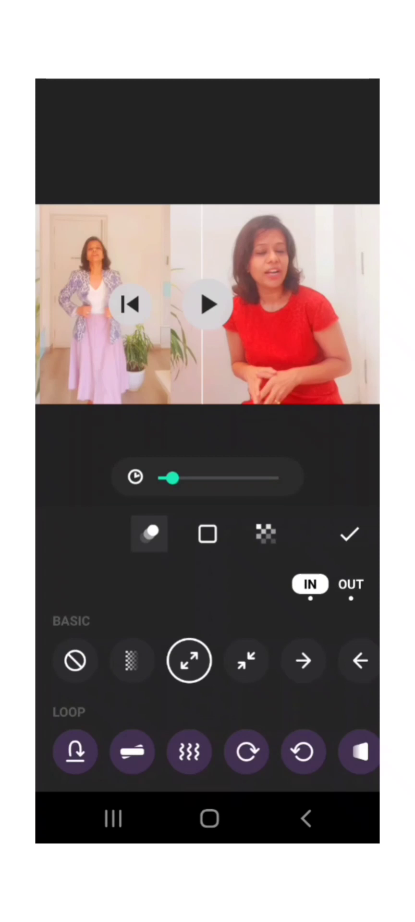
click(303, 660)
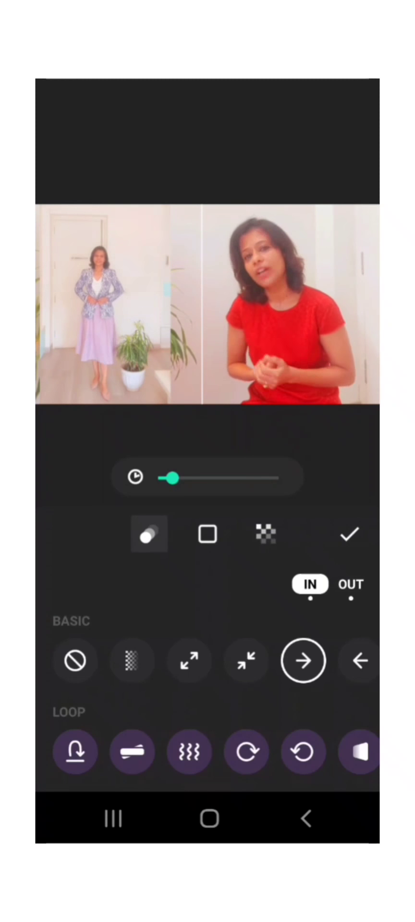
click(360, 660)
click(189, 660)
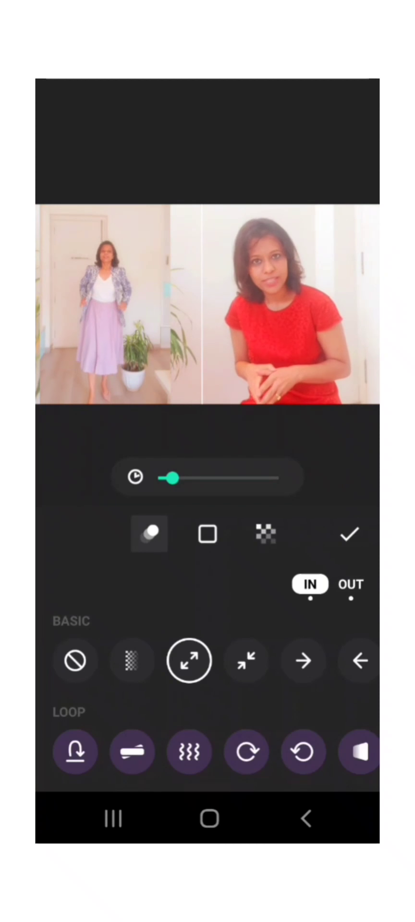
drag(172, 477, 201, 477)
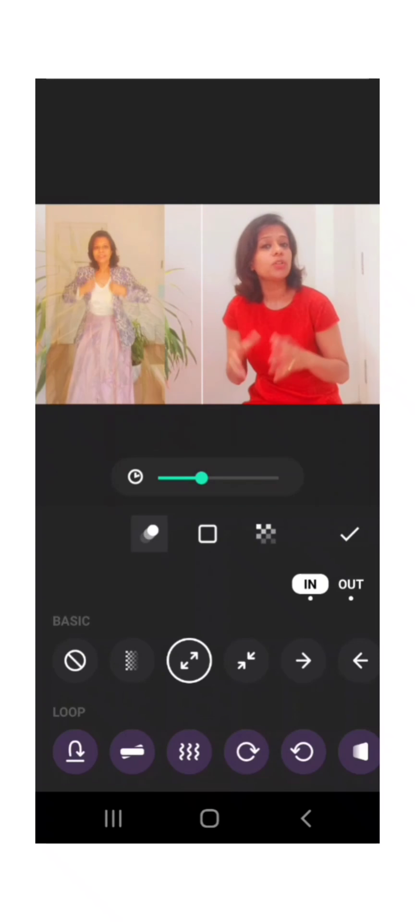
click(75, 660)
Give the overlay a thin black border and lower its opacity to 90.
click(208, 533)
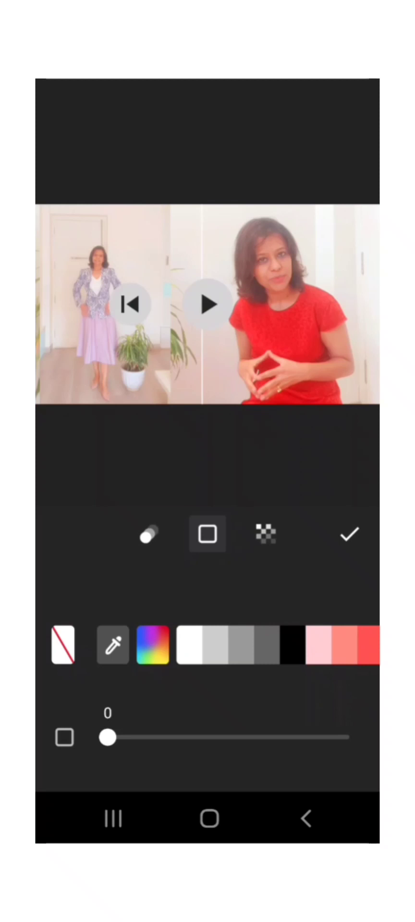
drag(108, 737, 137, 737)
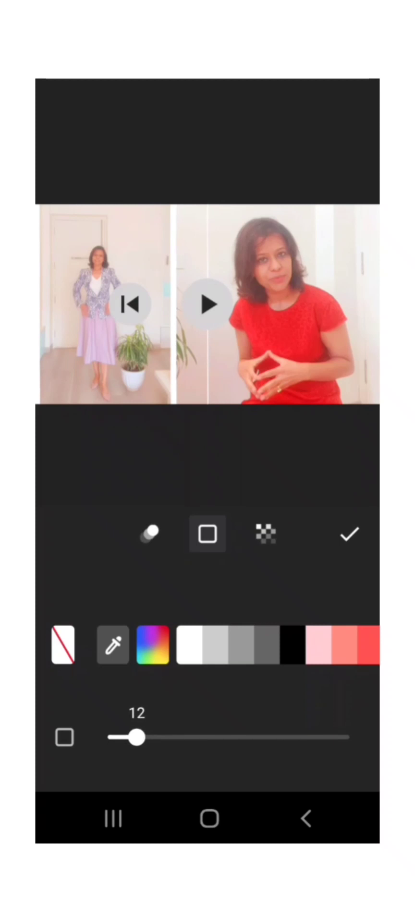
click(149, 533)
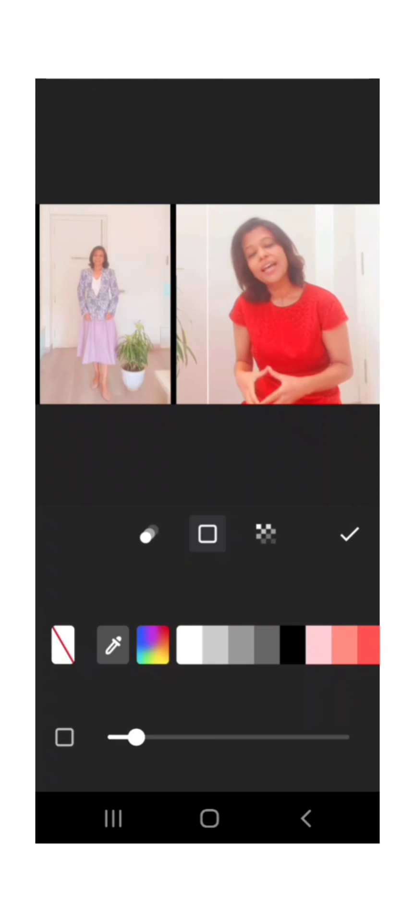
mouse_move(136, 737)
mouse_down()
mouse_move(211, 737)
mouse_move(139, 737)
mouse_up()
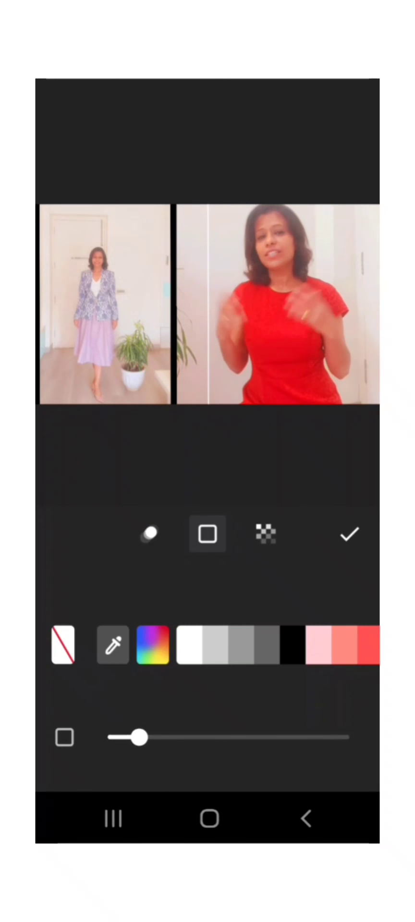
click(265, 533)
mouse_move(311, 676)
mouse_down()
mouse_move(141, 676)
mouse_move(311, 676)
mouse_up()
Apply the border settings, then split the jacket overlay and delete its first part.
click(349, 532)
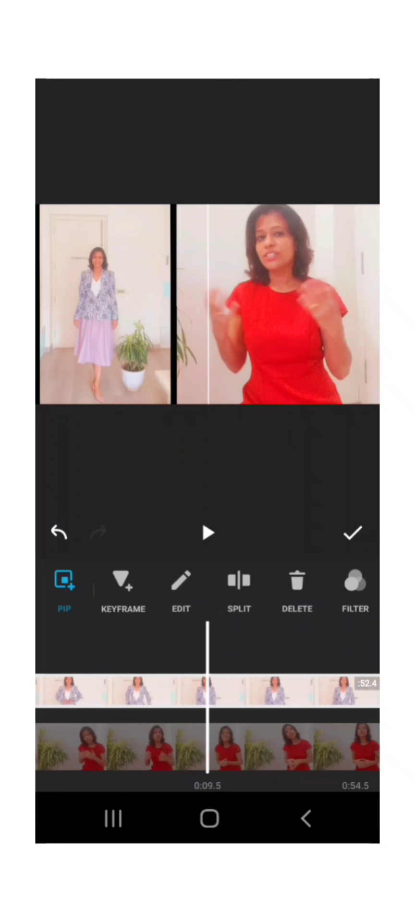
click(238, 590)
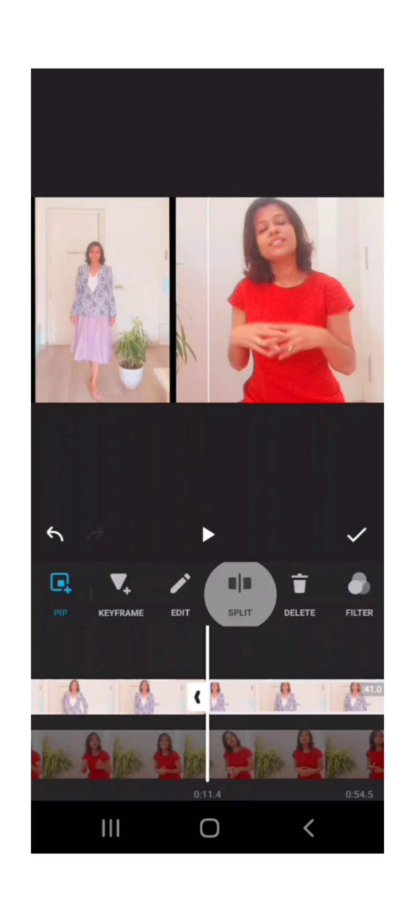
drag(144, 753, 235, 754)
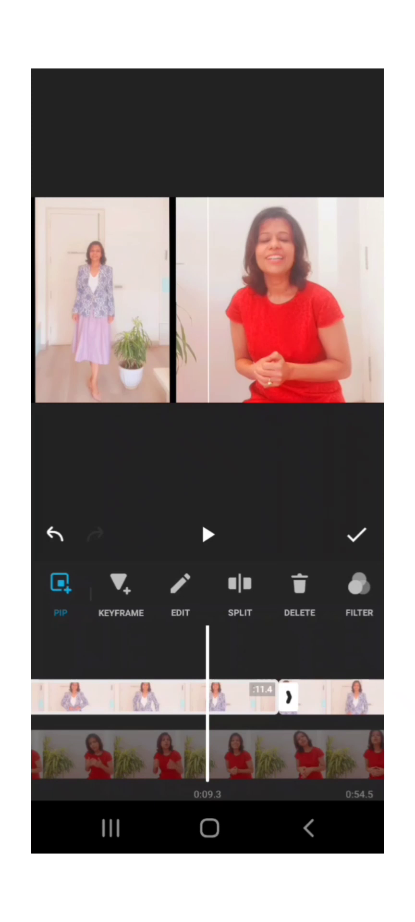
click(299, 592)
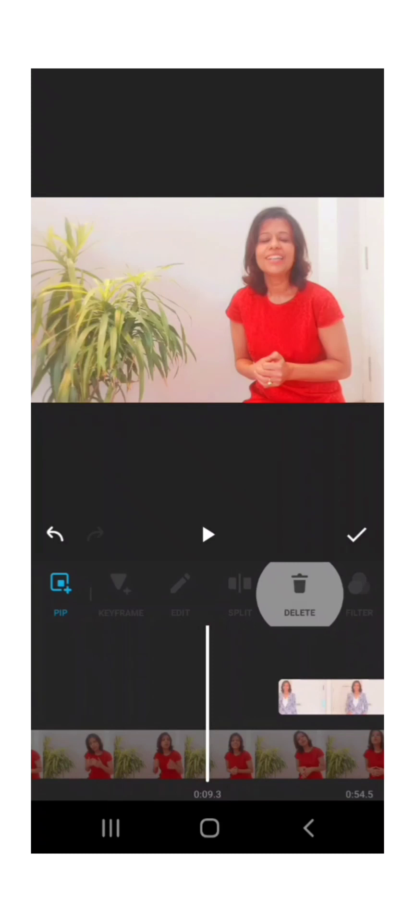
Replay the preview, reselect the left clip and undo the split and deletion.
drag(288, 754, 185, 753)
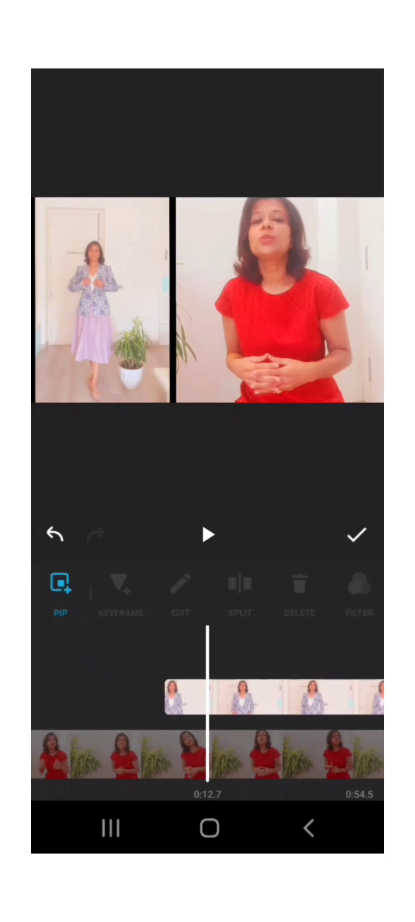
click(207, 534)
click(207, 534)
drag(144, 754, 231, 753)
click(269, 696)
click(55, 534)
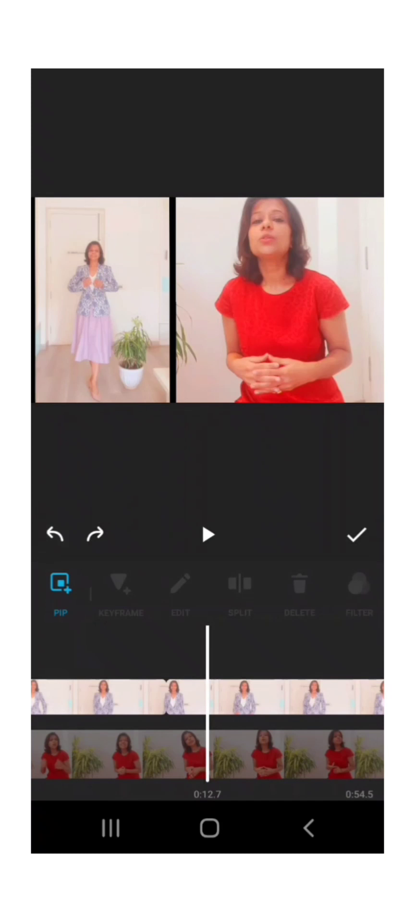
click(55, 533)
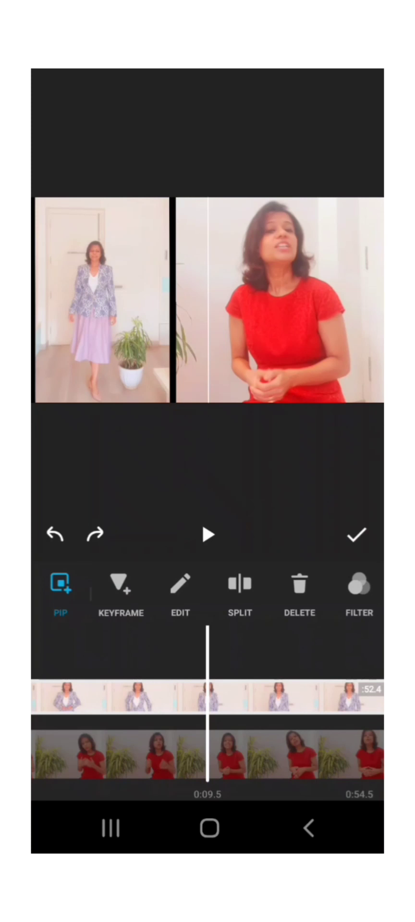
drag(312, 590, 96, 591)
Browse the filter presets for the left jacket clip.
click(141, 595)
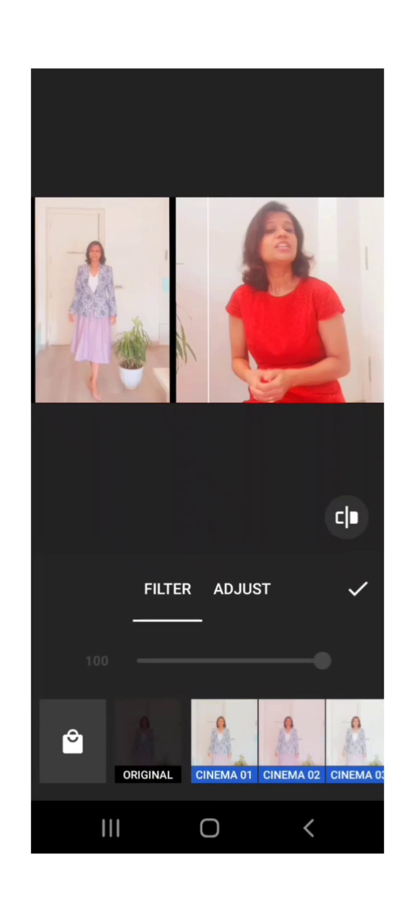
drag(312, 739, 120, 739)
drag(312, 739, 120, 739)
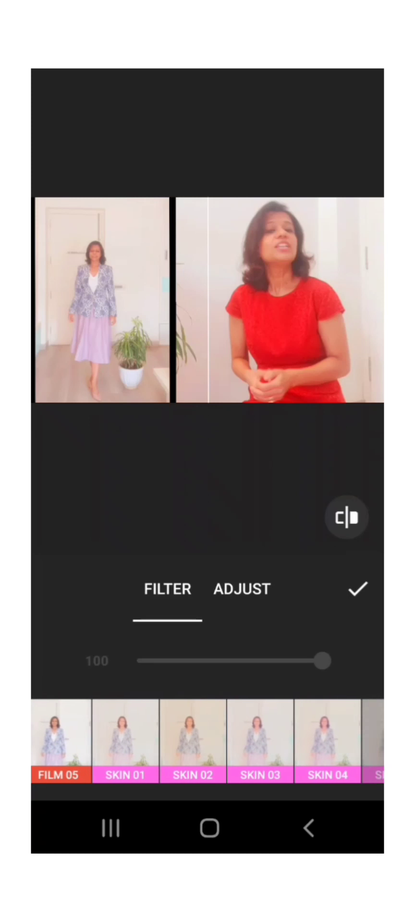
drag(312, 739, 120, 739)
drag(312, 739, 120, 739)
mouse_move(312, 739)
mouse_down()
mouse_move(120, 739)
mouse_move(312, 740)
mouse_up()
Adjust the clip's lightness back to zero and contrast to near neutral.
click(242, 589)
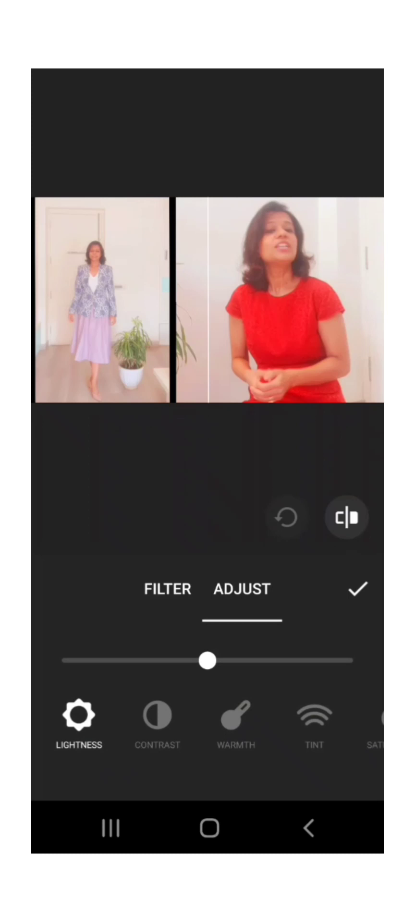
drag(207, 660, 248, 660)
mouse_move(275, 660)
mouse_down()
mouse_move(157, 661)
mouse_move(207, 661)
mouse_up()
click(157, 715)
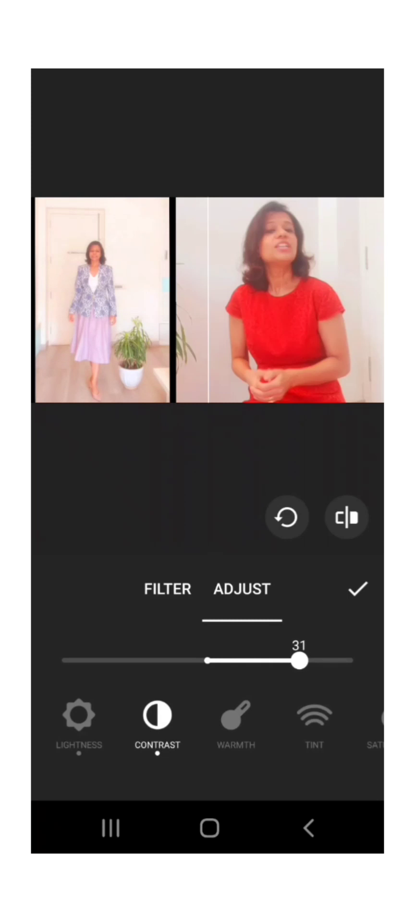
drag(299, 661, 151, 660)
drag(91, 661, 177, 660)
drag(276, 661, 225, 660)
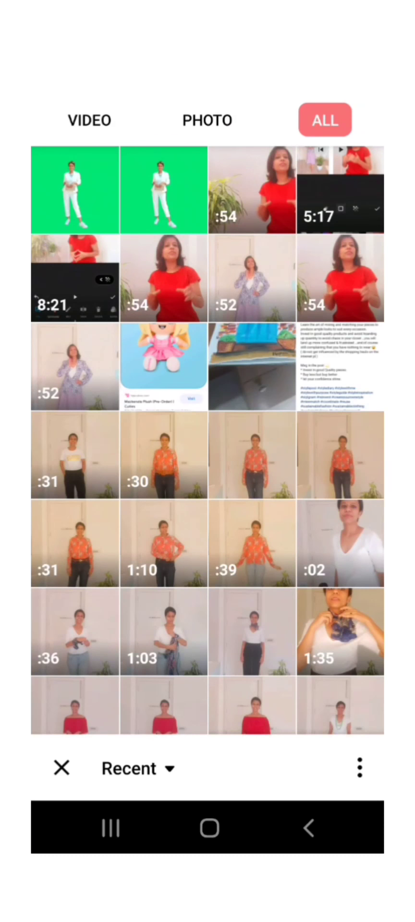
Add the green-screen clip of the man in white as a PIP overlay.
click(75, 190)
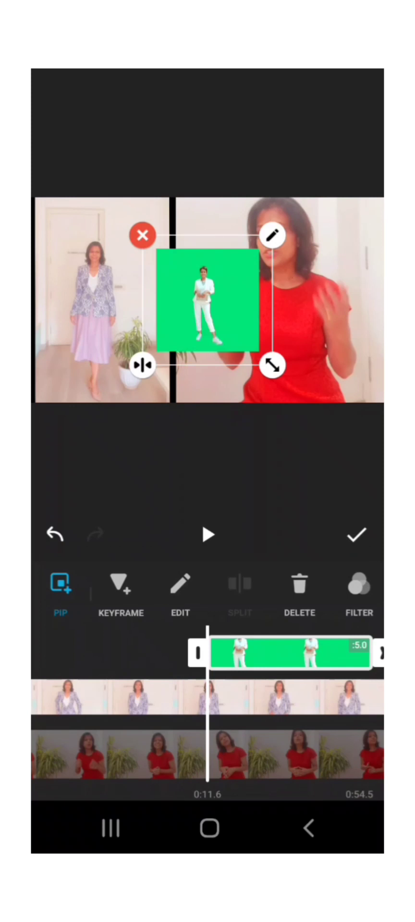
drag(288, 749, 262, 749)
drag(206, 297, 188, 299)
drag(288, 749, 254, 749)
drag(298, 590, 122, 590)
Key out its green background with Chroma and raise the strength.
click(243, 592)
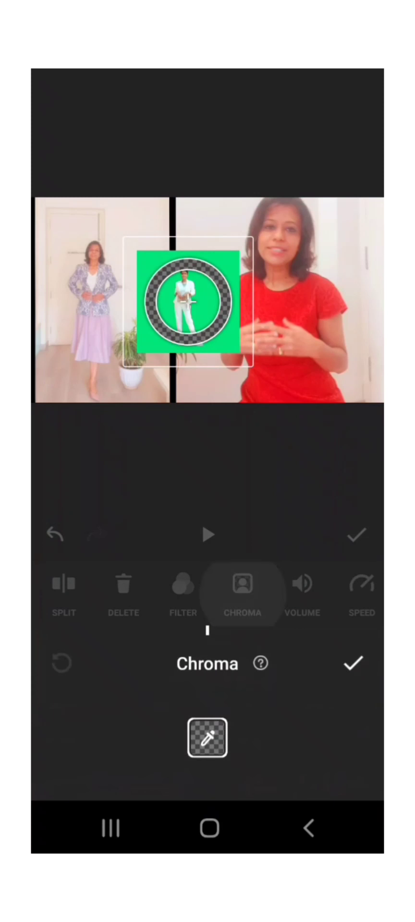
mouse_move(188, 301)
mouse_down()
mouse_move(217, 267)
mouse_move(197, 319)
mouse_move(211, 267)
mouse_move(155, 295)
mouse_move(163, 318)
mouse_move(207, 300)
mouse_up()
drag(199, 694, 231, 694)
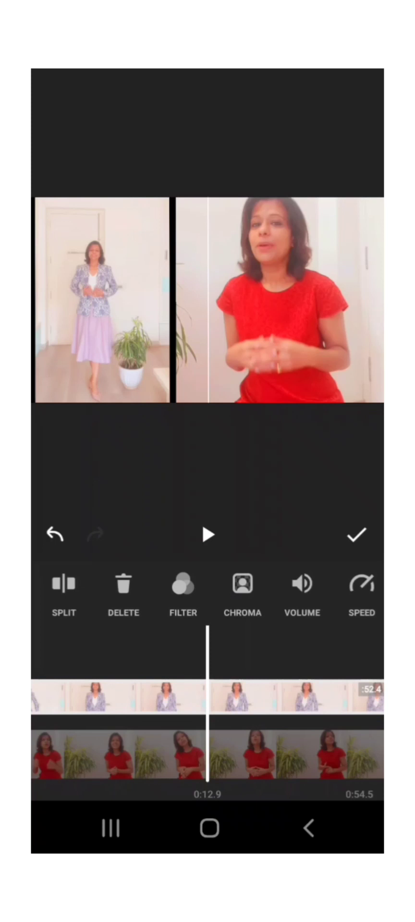
Leave the left clip's volume at 100% and set its speed to about 3.4x.
drag(307, 590, 175, 591)
click(169, 591)
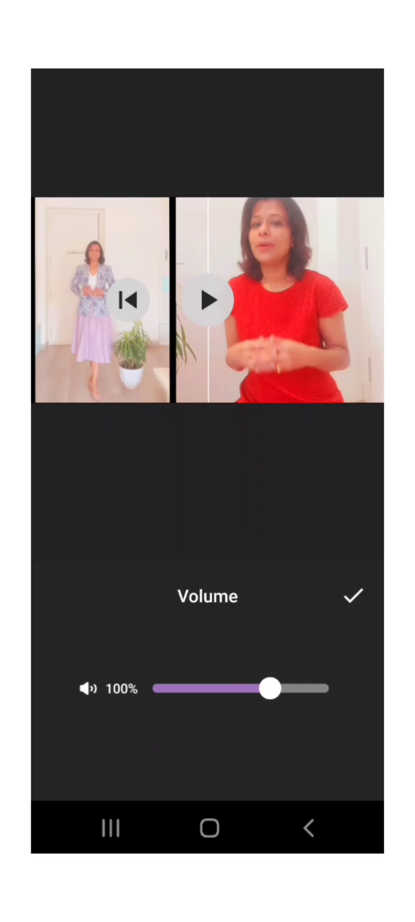
click(353, 595)
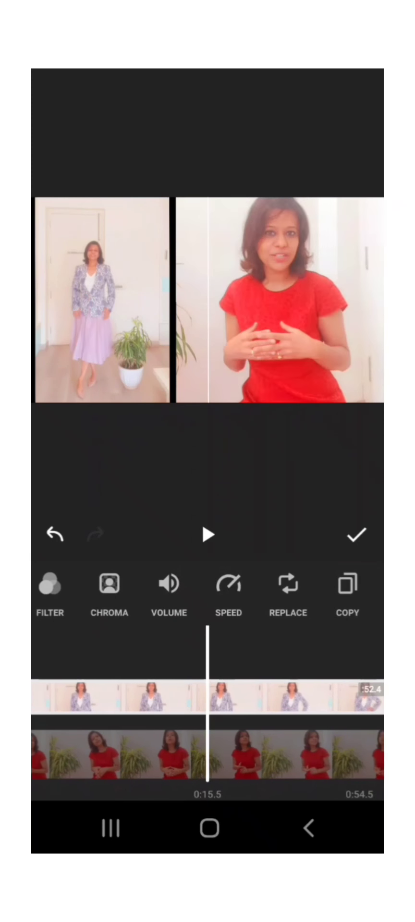
click(228, 593)
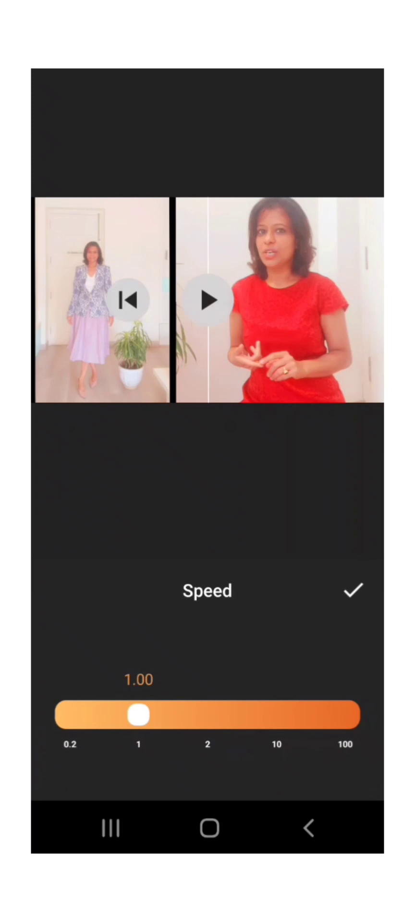
drag(200, 714, 223, 714)
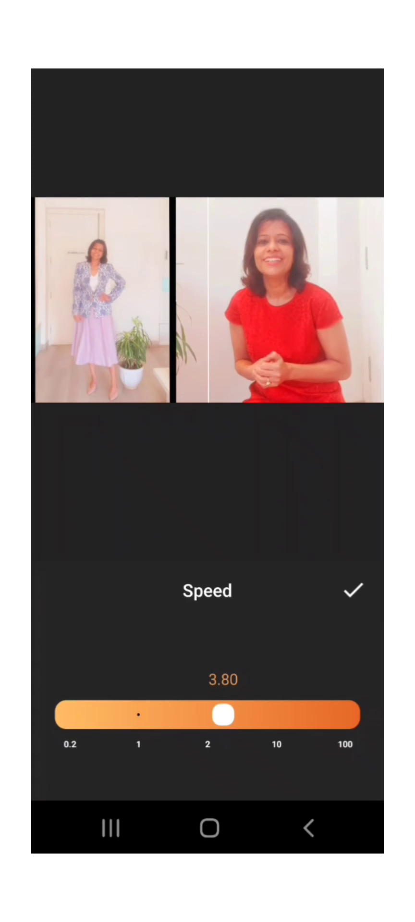
drag(222, 714, 137, 714)
click(352, 590)
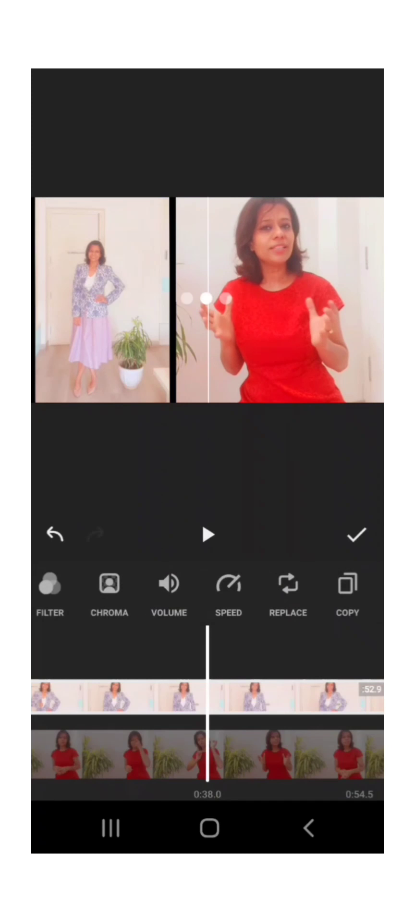
drag(269, 753, 247, 754)
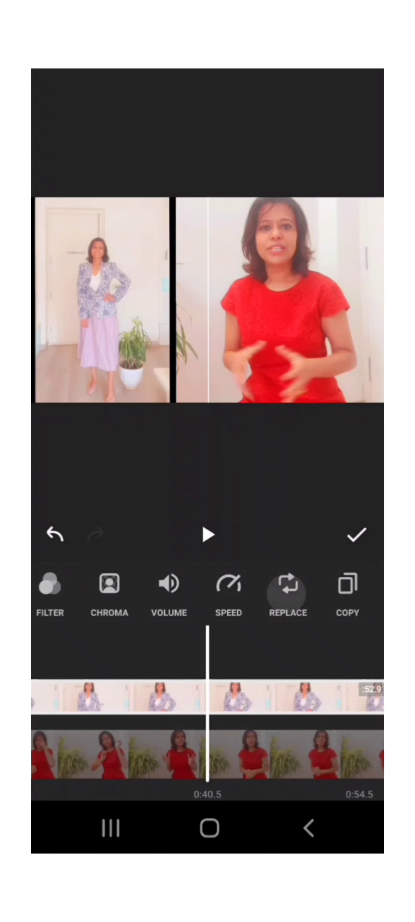
click(287, 593)
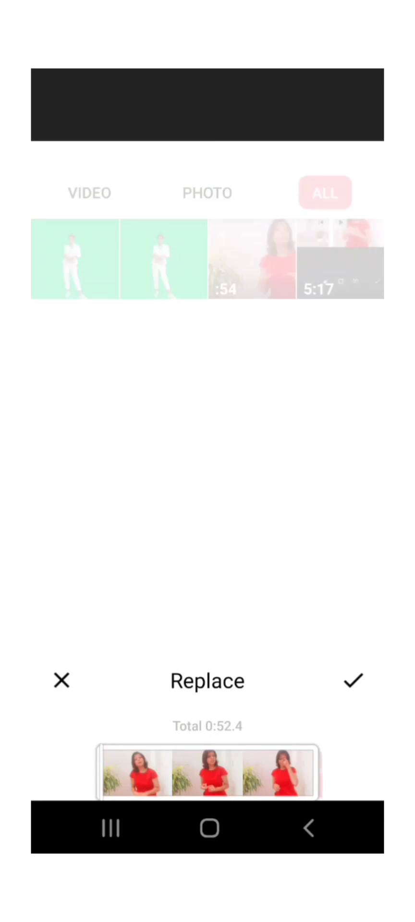
click(353, 680)
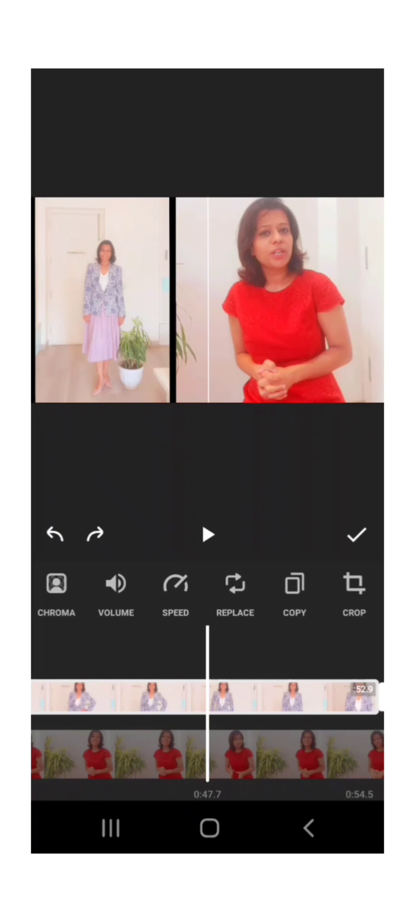
Crop the left jacket clip's top edge down to just above the woman's head.
click(353, 592)
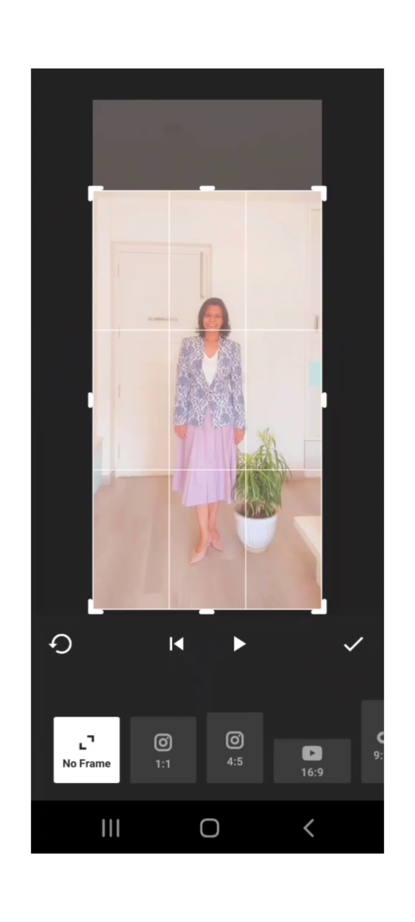
drag(206, 189, 206, 288)
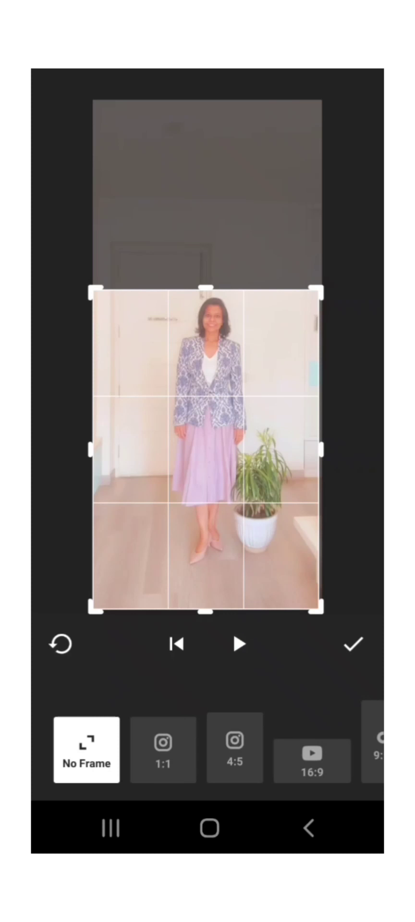
click(353, 643)
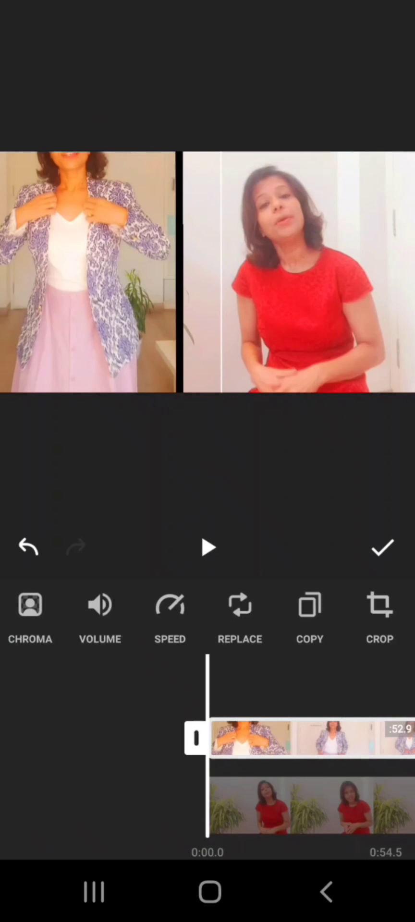
Preview the split-screen video, confirm the overlay edits, and rewind the timeline to 0:00.
click(208, 547)
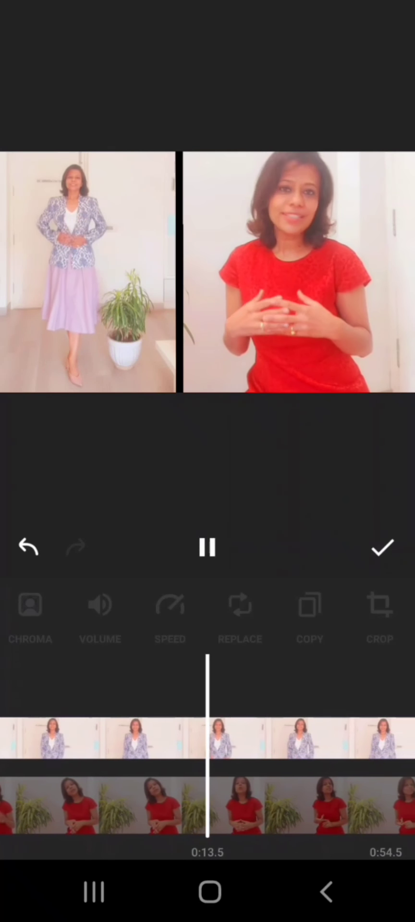
click(382, 547)
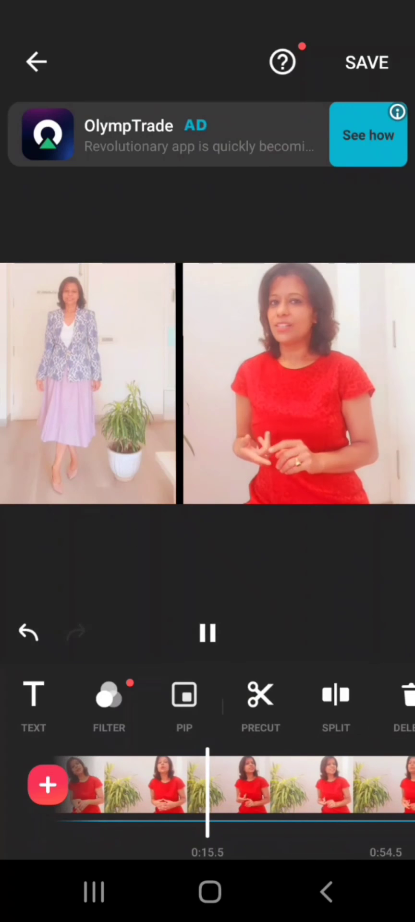
drag(144, 785, 384, 784)
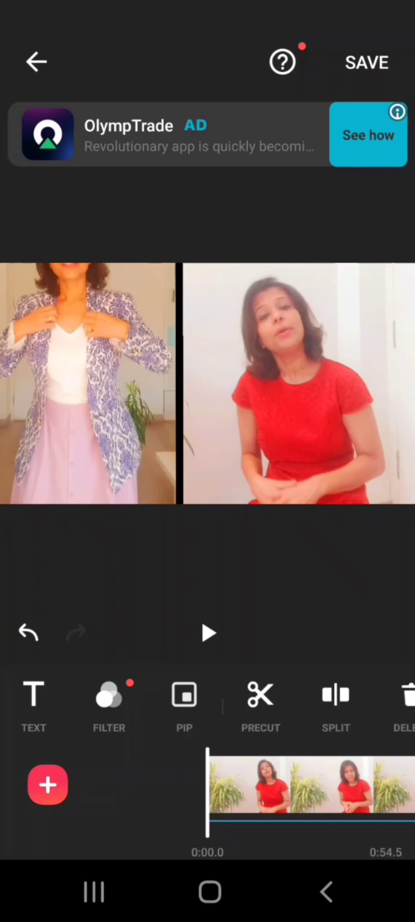